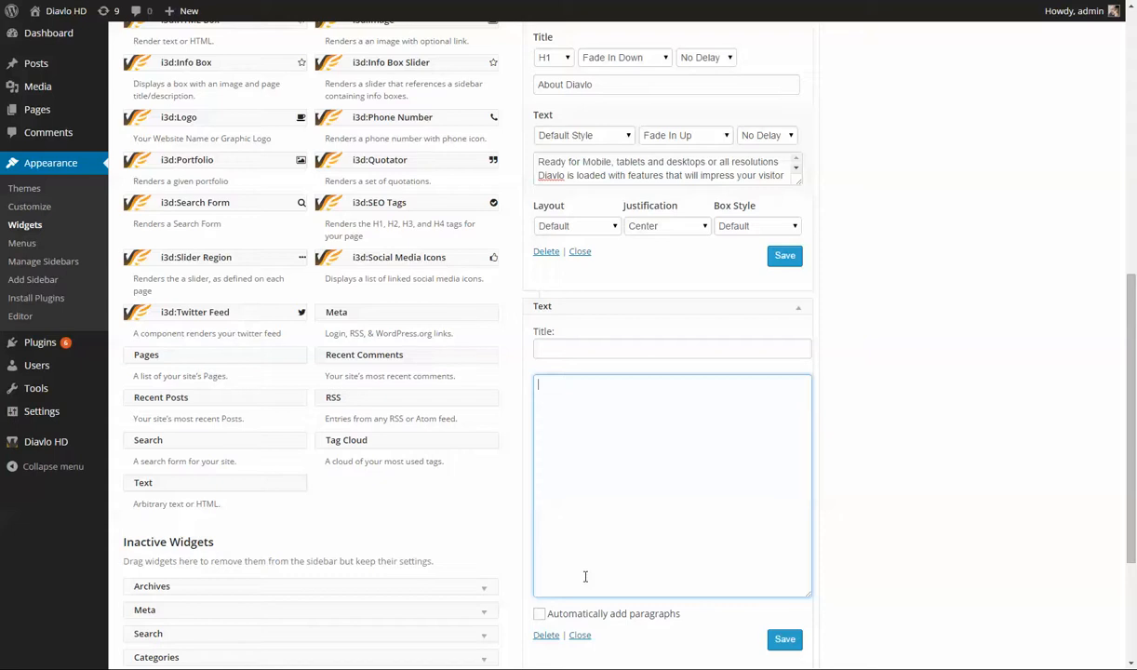
# Delete the empty Text widget below the HTML Box in the Main Top sidebar.
pyautogui.click(547, 635)
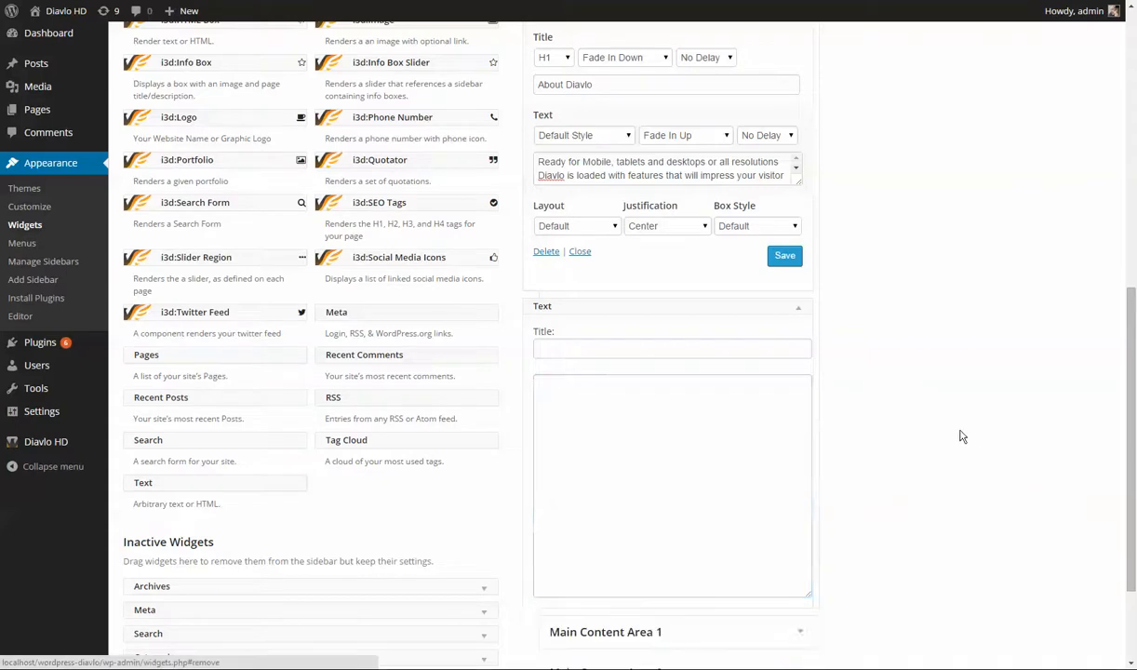
pyautogui.scroll(2, 929, 437)
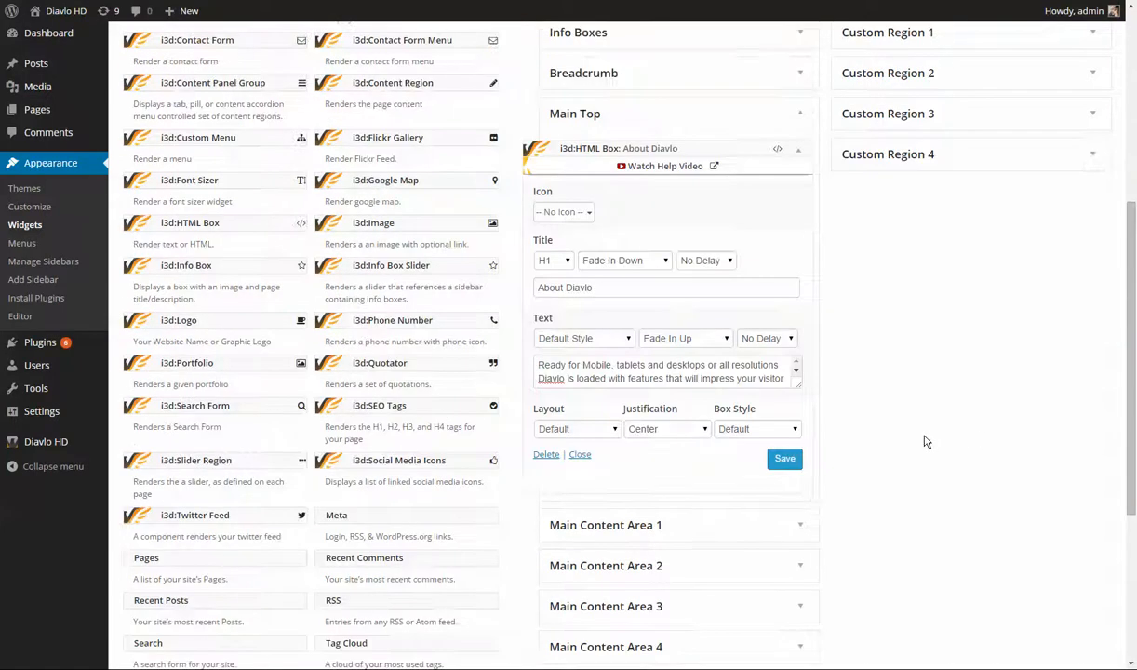
# Enlarge the text area of the About Diavlo HTML Box to show its full description, and check its Layout options.
pyautogui.click(680, 290)
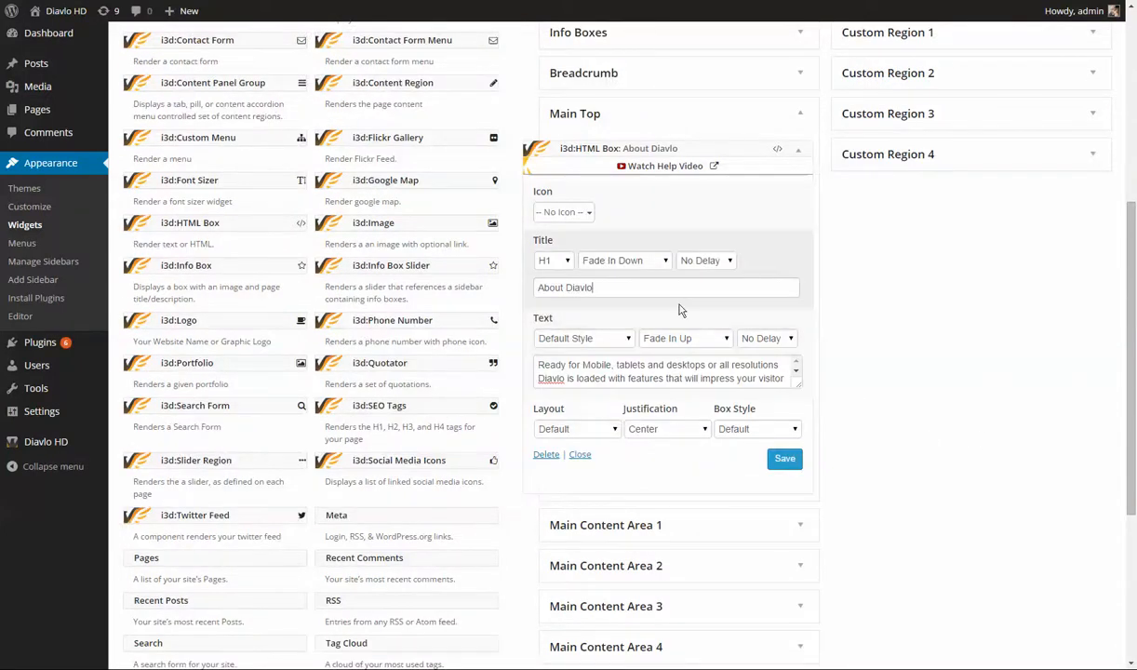
pyautogui.click(759, 378)
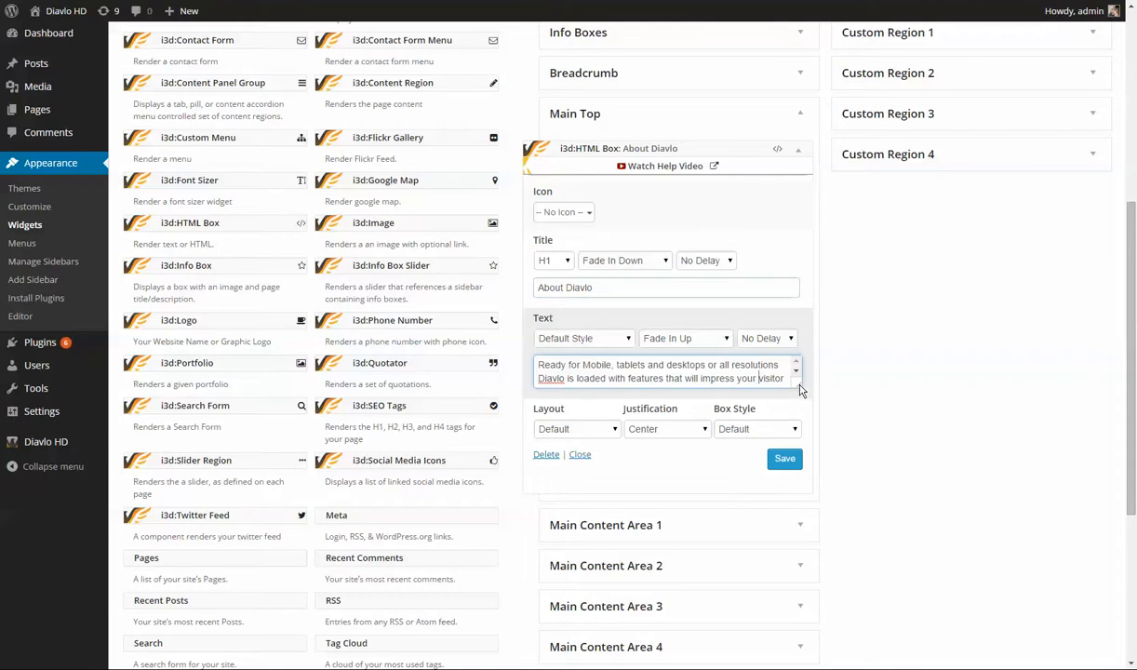
pyautogui.moveTo(801, 389); pyautogui.dragTo(800, 475)
pyautogui.click(782, 444)
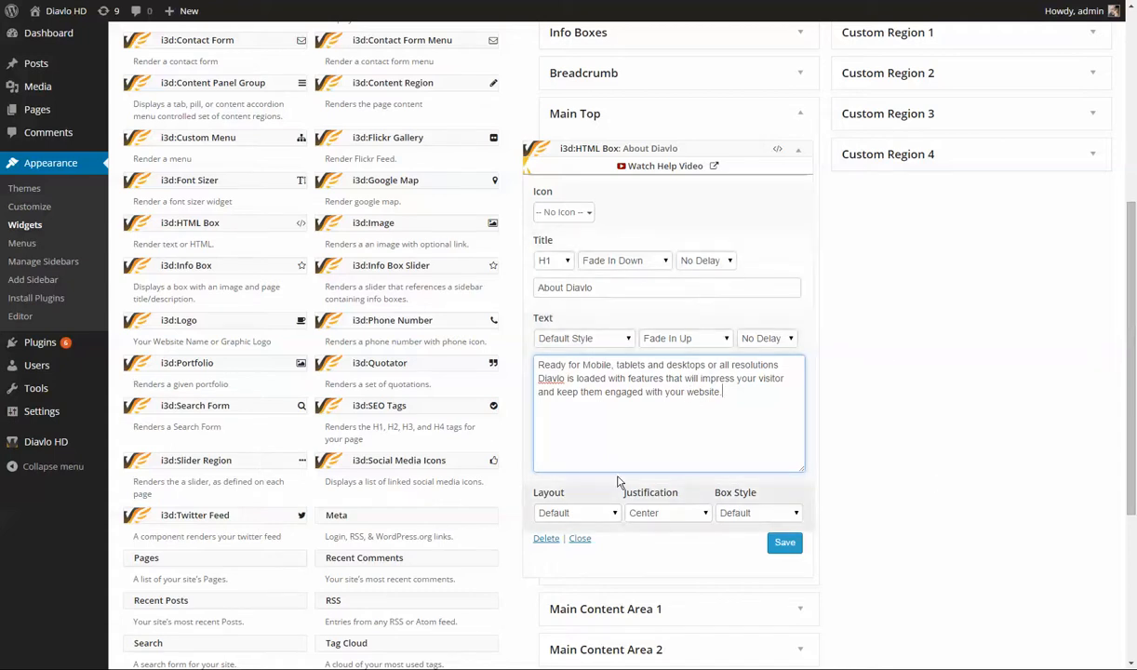
pyautogui.click(550, 516)
pyautogui.click(551, 520)
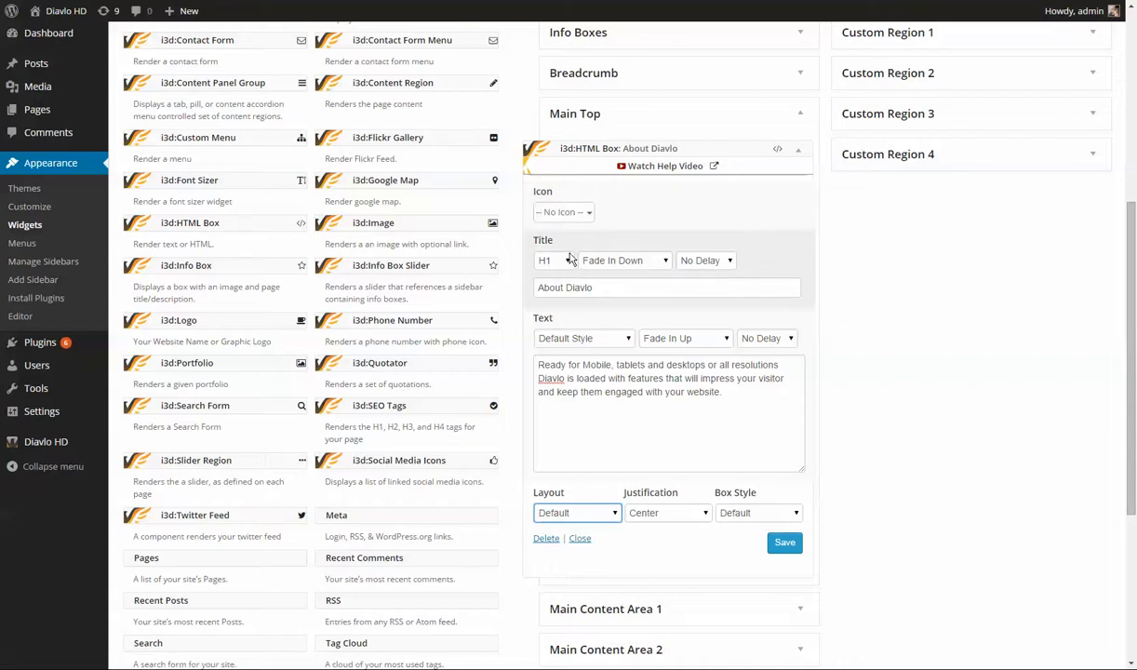
# Try the archive icon with Fade In Down animation and a 500ms delay on the HTML Box, and restore No Icon.
pyautogui.click(562, 214)
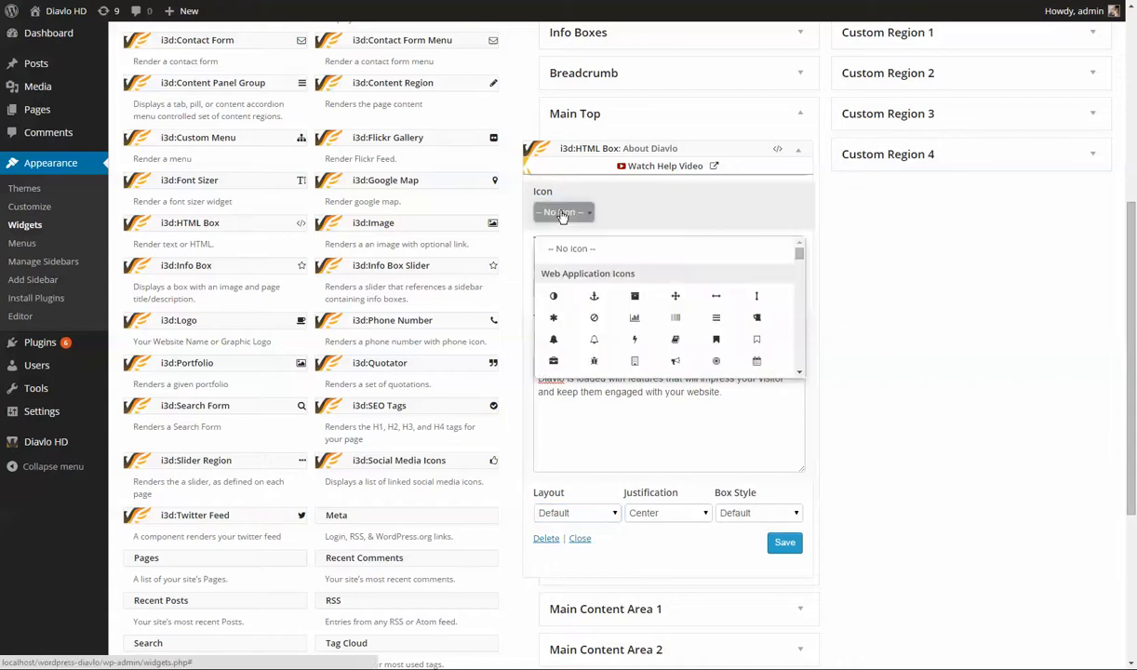
pyautogui.click(636, 299)
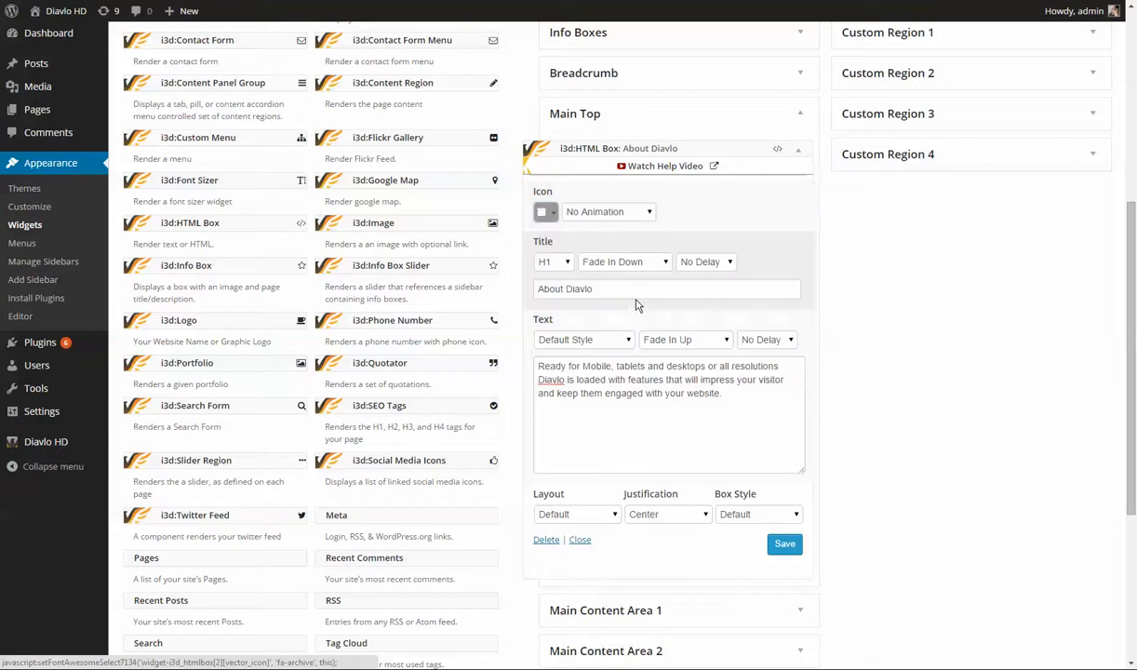
pyautogui.click(614, 216)
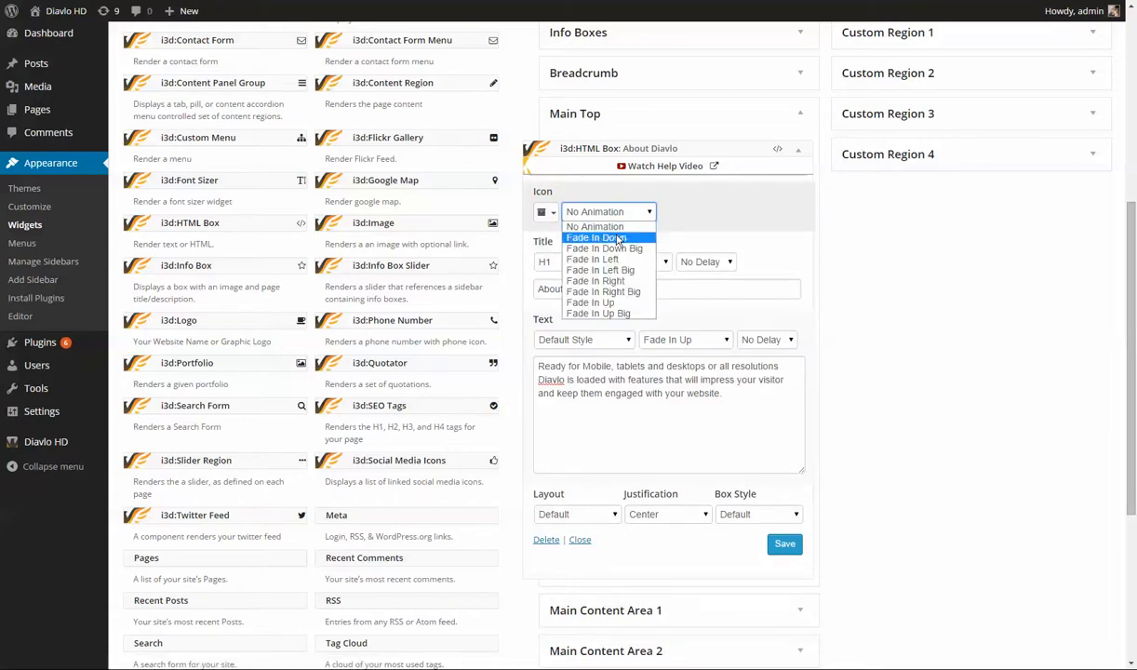
pyautogui.click(618, 239)
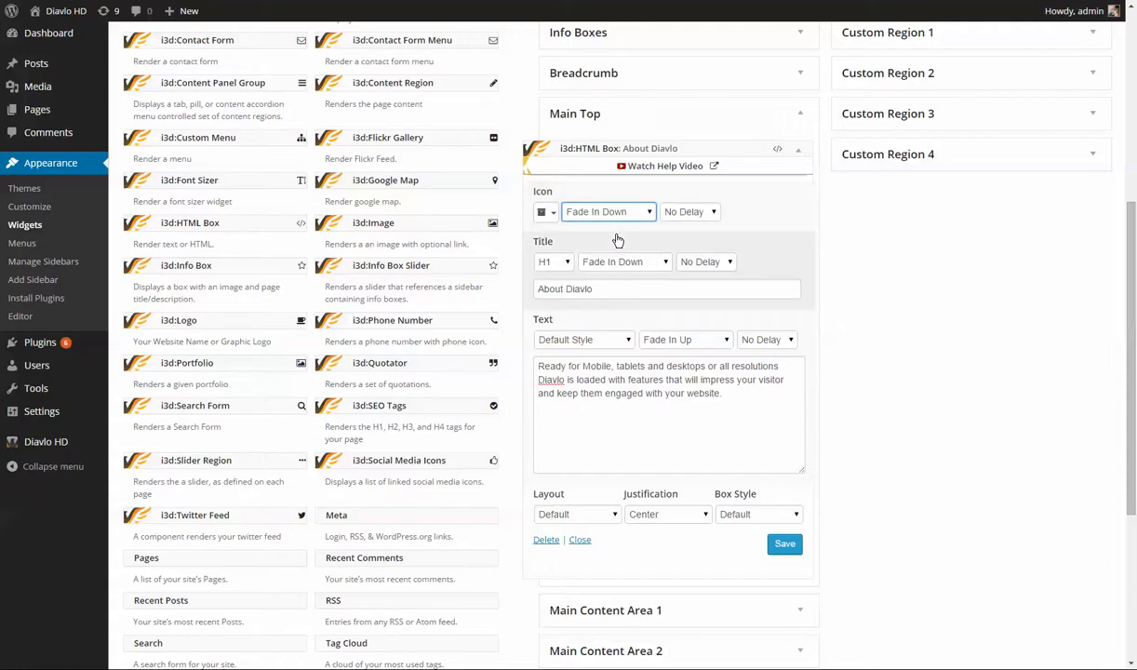
pyautogui.click(684, 213)
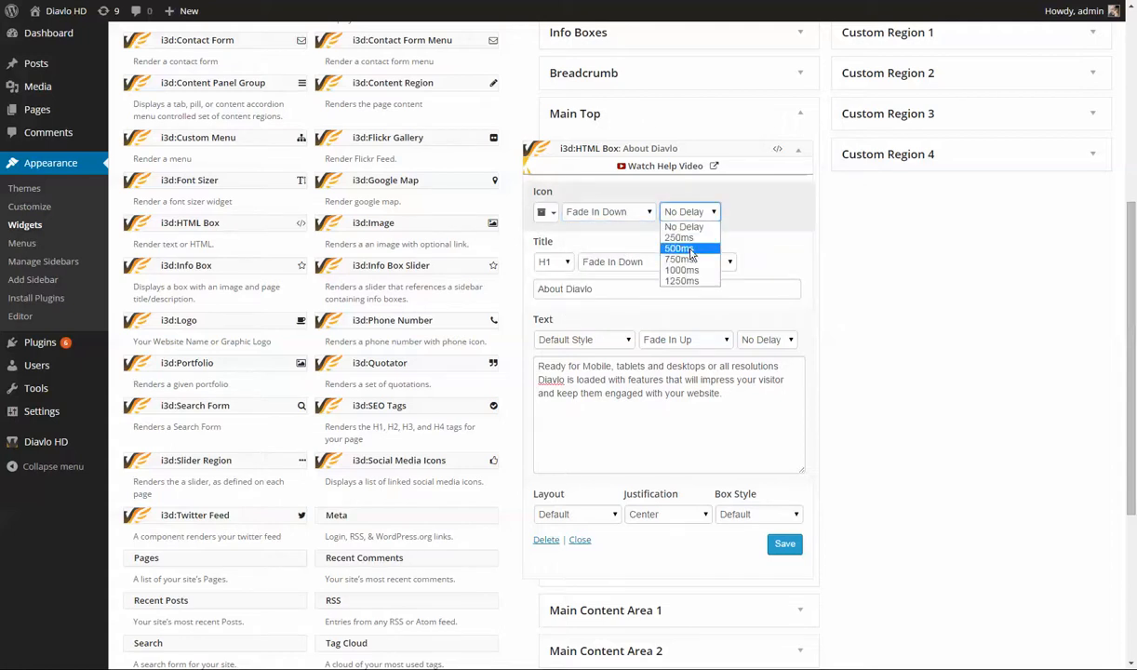
pyautogui.click(679, 249)
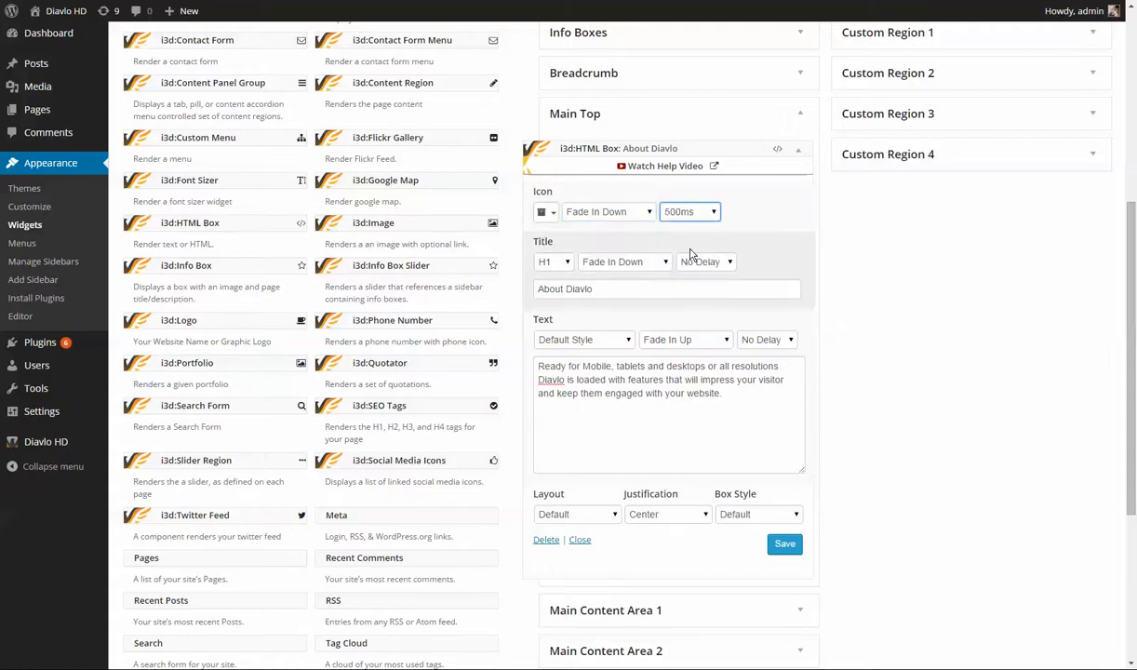
pyautogui.click(546, 213)
pyautogui.click(565, 249)
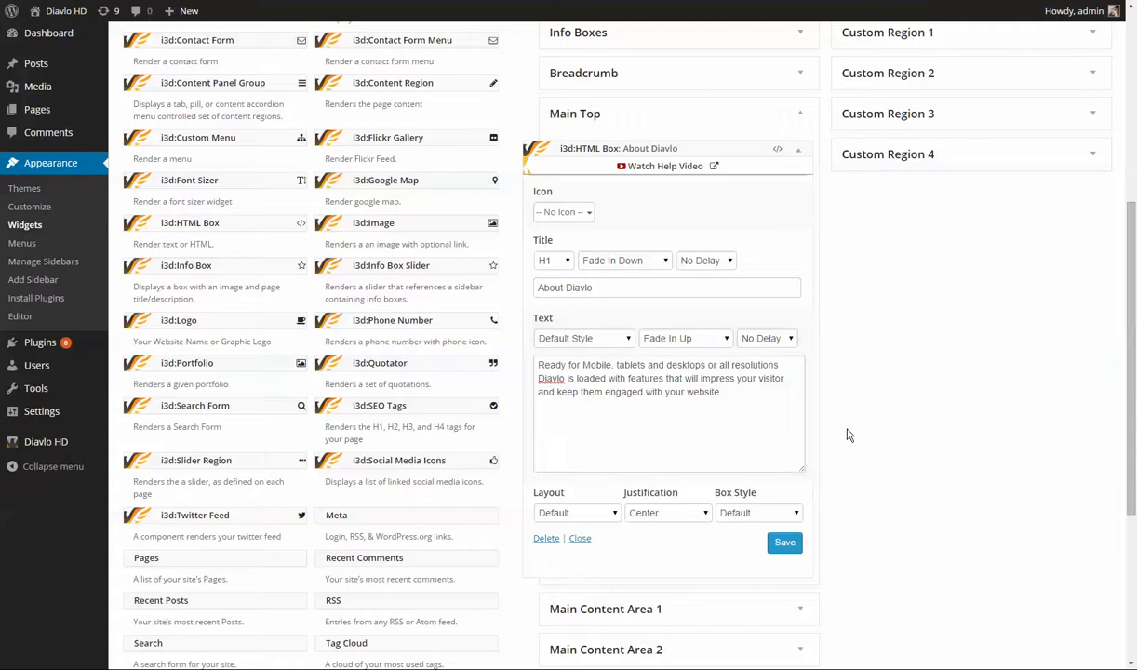
# Review the title's heading and delay options, trying No Animation and restoring Fade In Down.
pyautogui.click(548, 262)
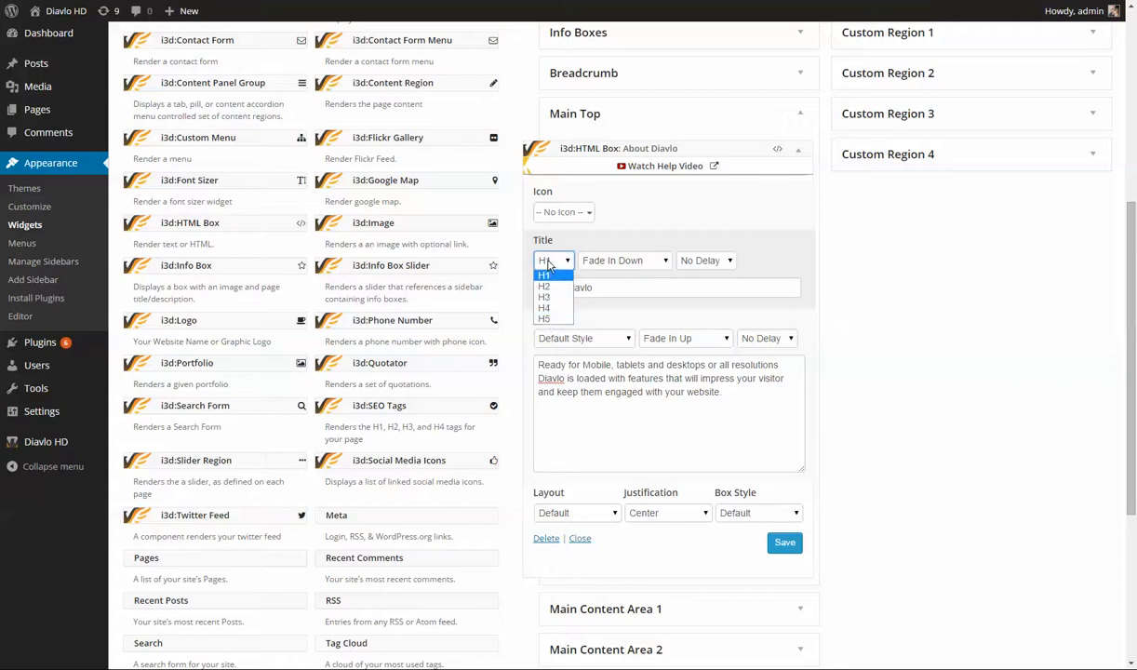
pyautogui.click(548, 262)
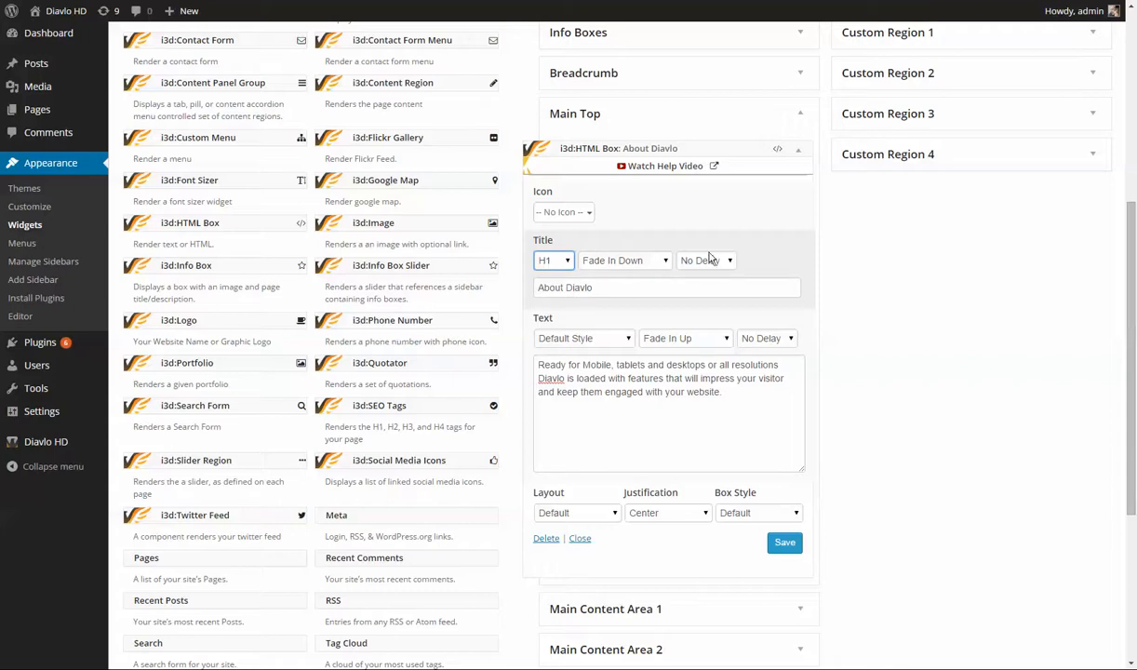
pyautogui.click(620, 262)
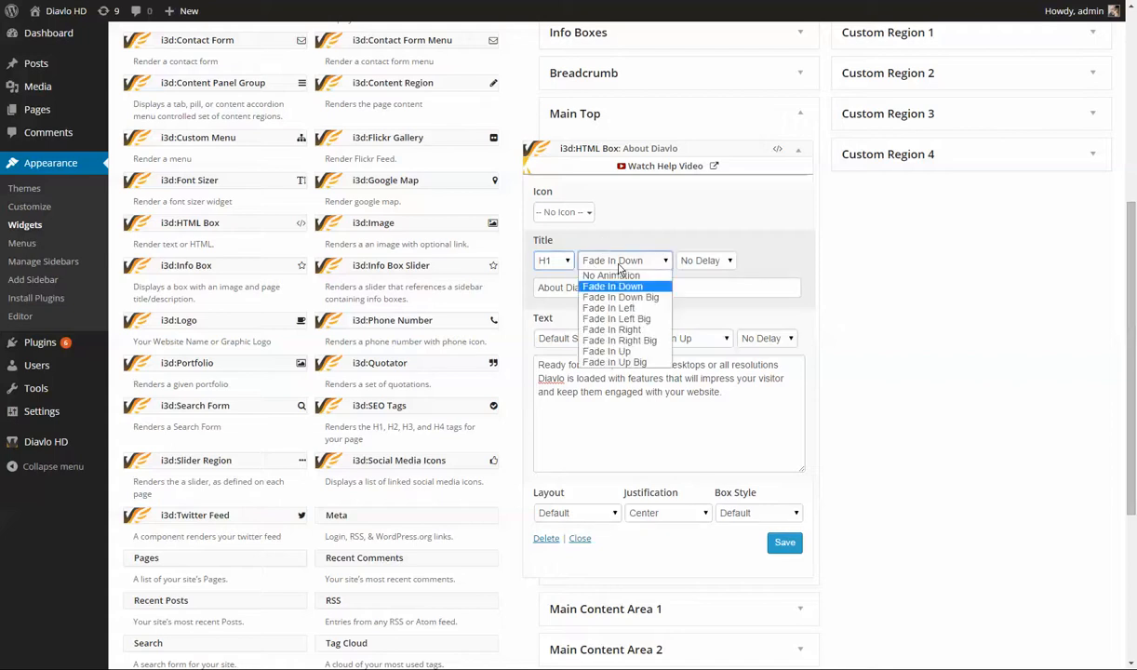
pyautogui.click(596, 272)
pyautogui.click(620, 265)
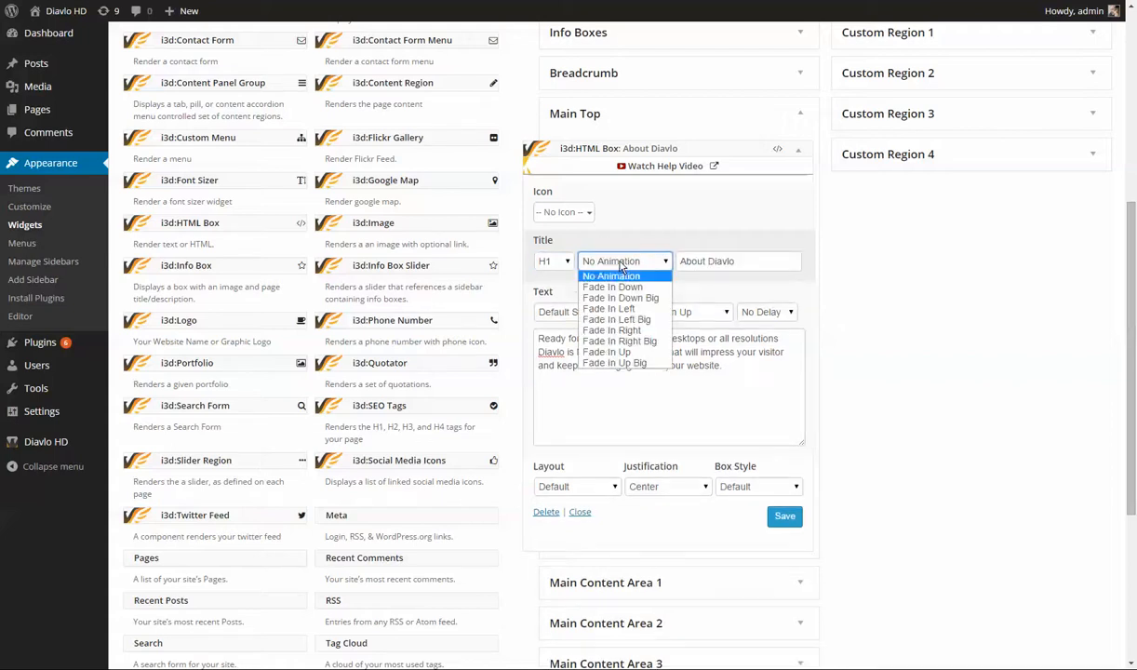
pyautogui.click(628, 287)
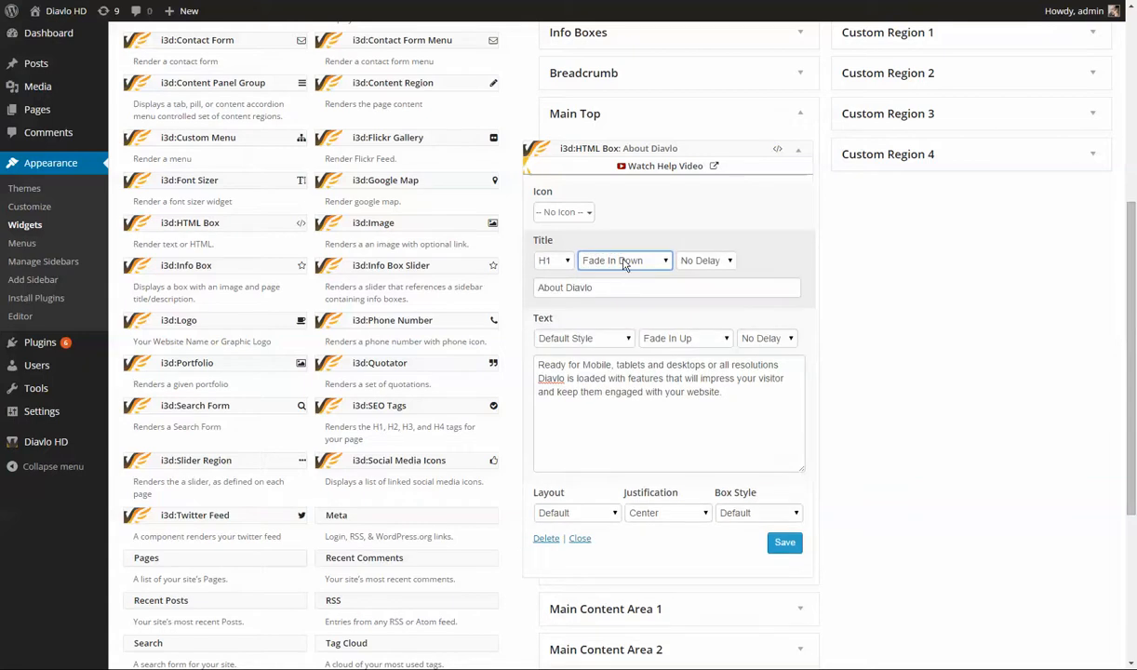
pyautogui.click(720, 265)
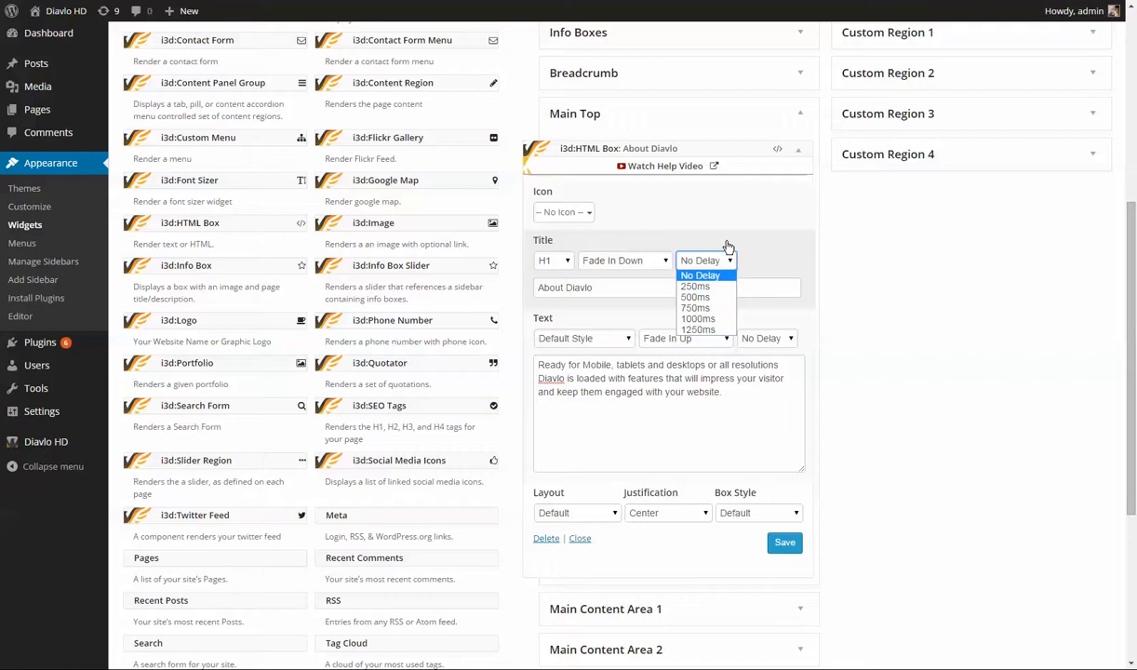
pyautogui.click(835, 258)
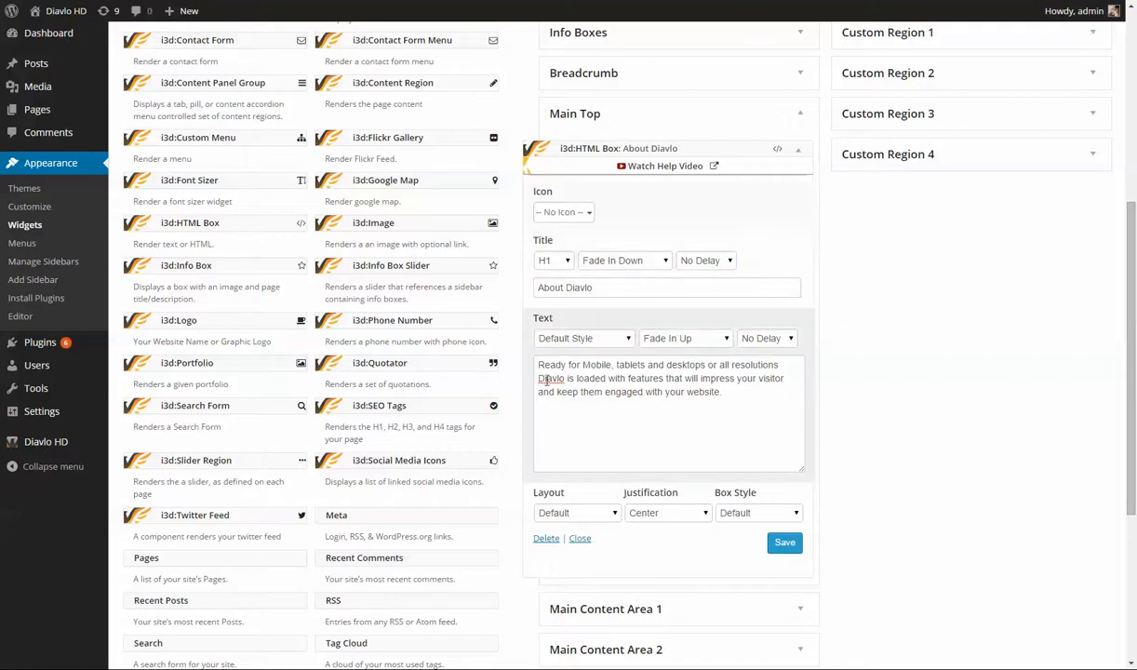
# Examine the available choices for the HTML Box's text style, box style and layout.
pyautogui.click(574, 341)
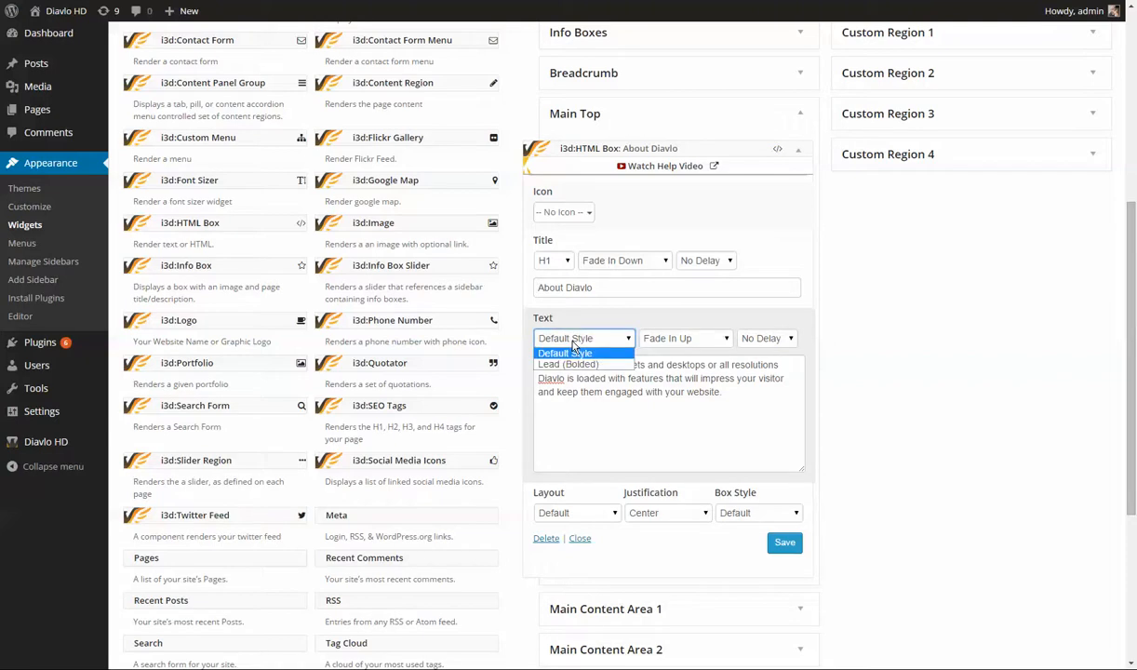
pyautogui.click(553, 339)
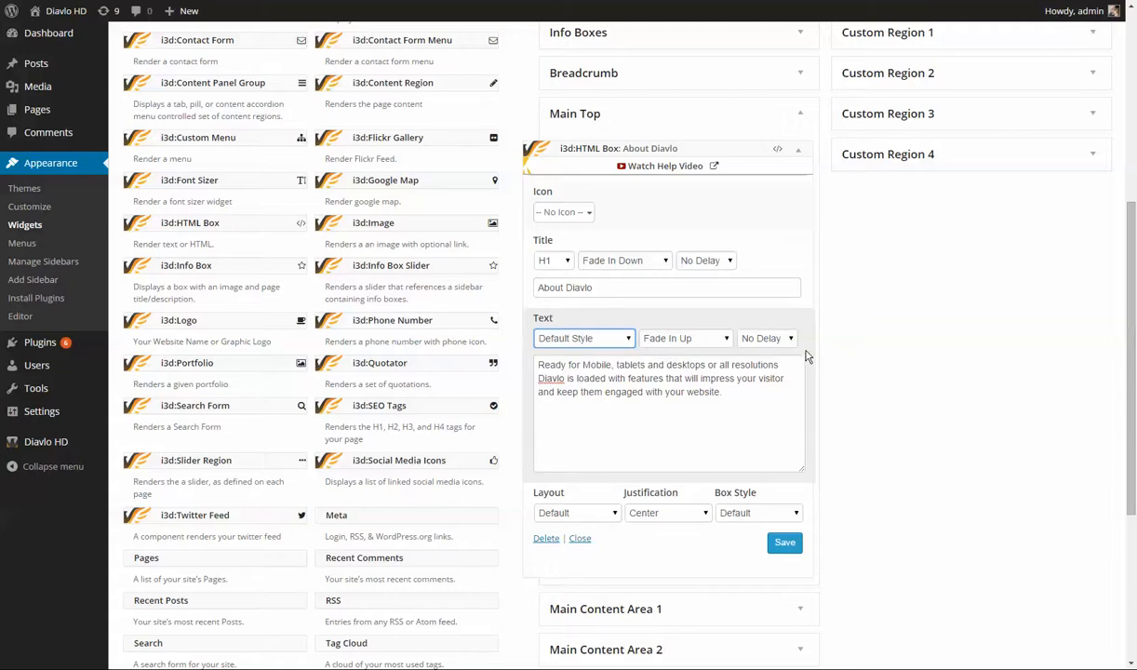
pyautogui.click(764, 517)
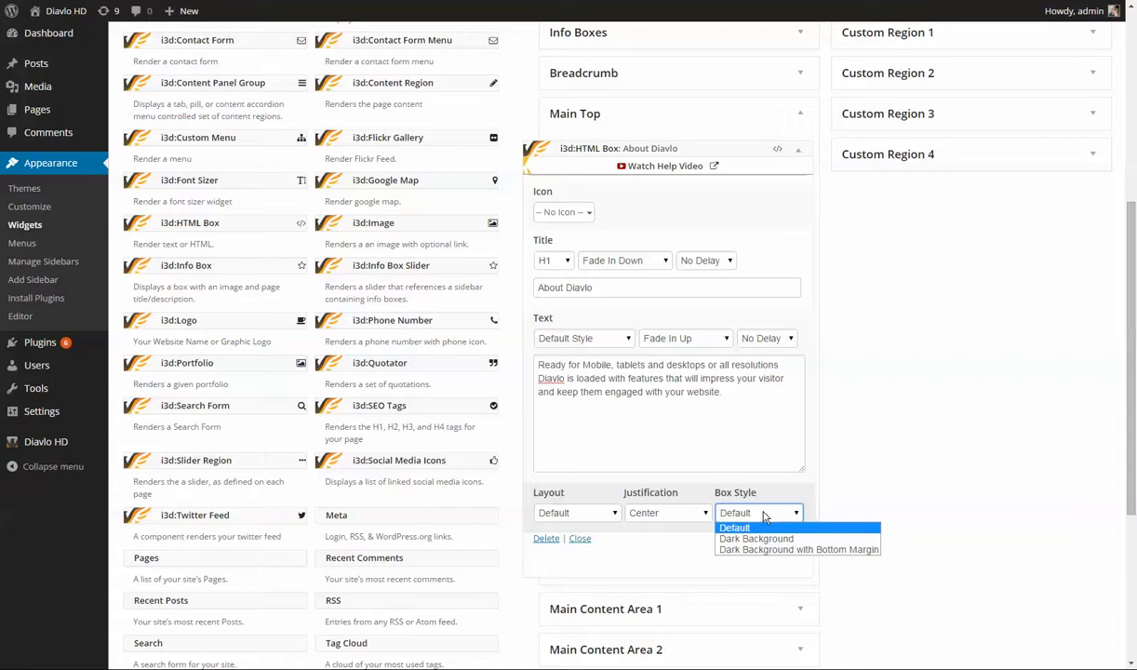
pyautogui.click(734, 527)
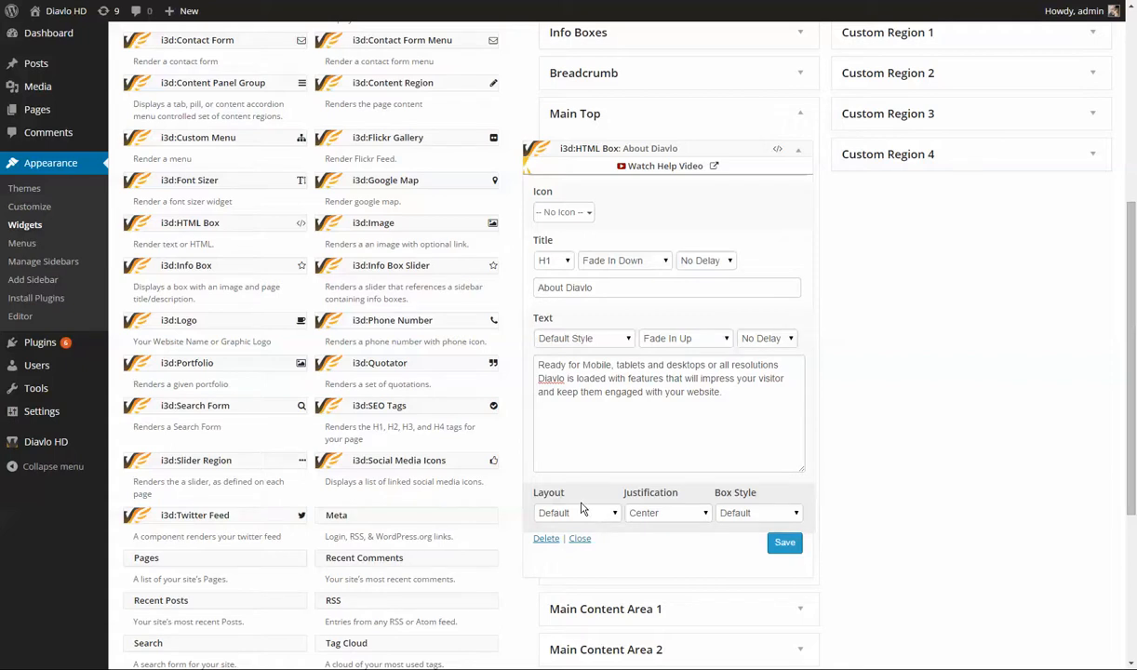
pyautogui.click(555, 517)
pyautogui.click(563, 528)
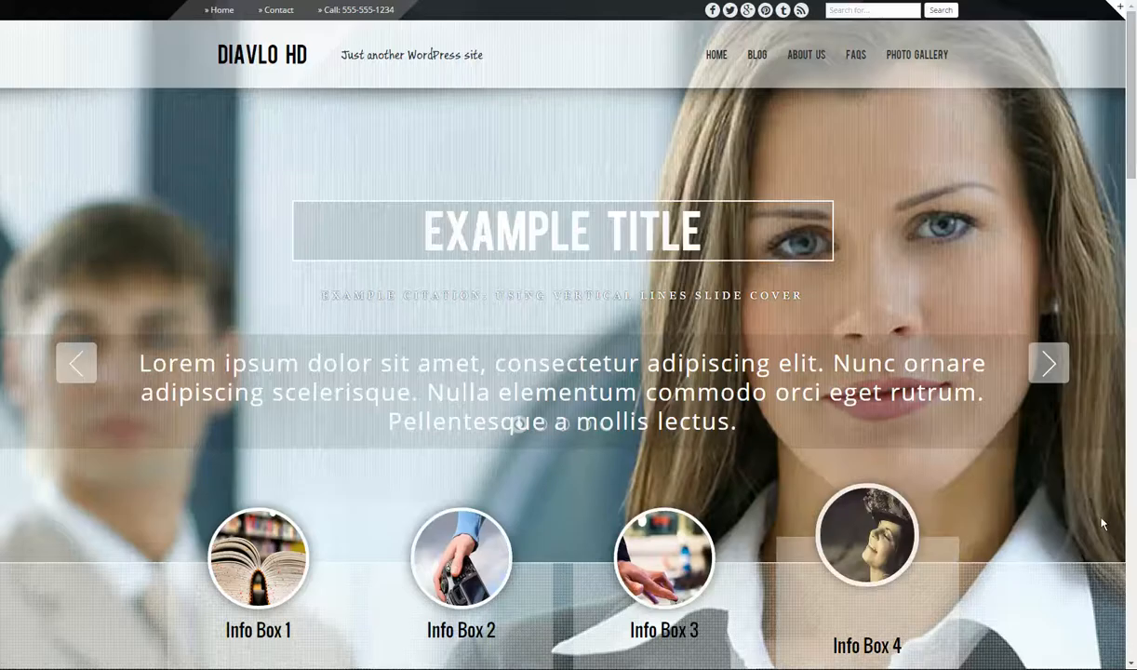
# Switch to the Diavlo HD home page and examine the heading and description in its About Diavlo section.
pyautogui.scroll(-3, 1075, 499)
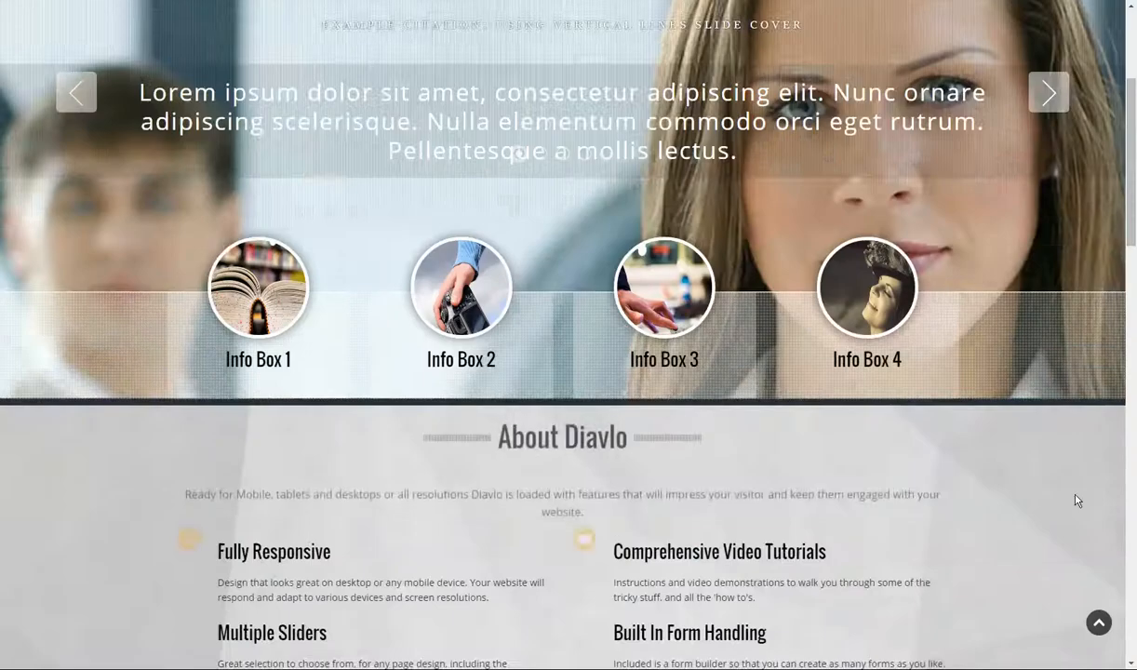
pyautogui.scroll(-2, 1066, 491)
pyautogui.scroll(-3, 446, 270)
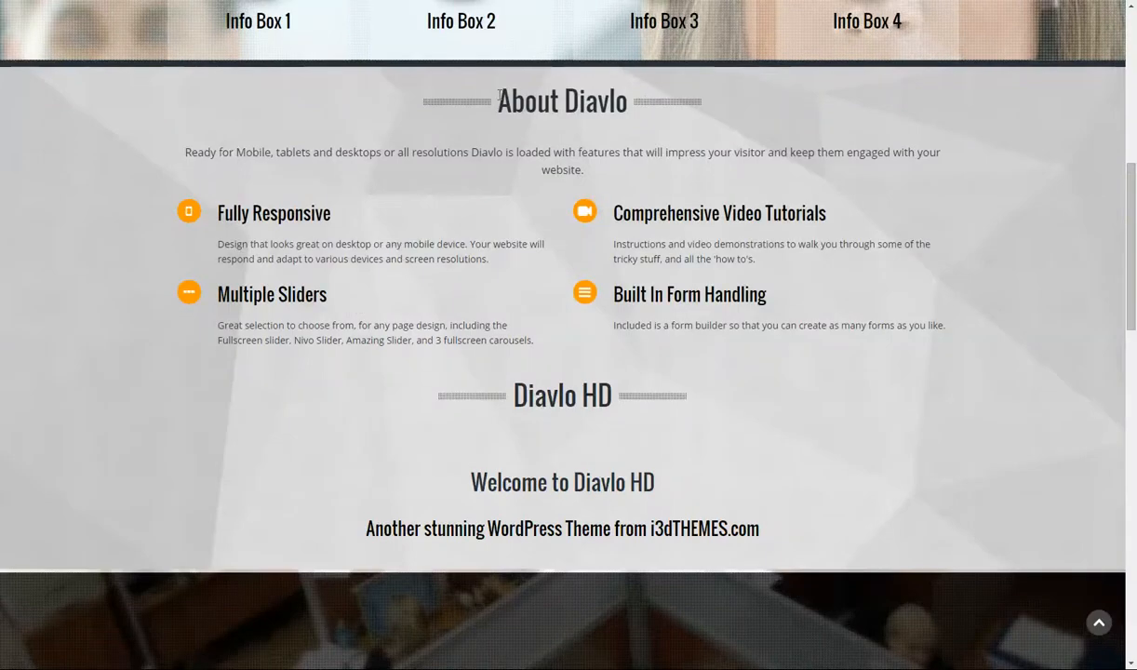
pyautogui.moveTo(498, 97); pyautogui.dragTo(563, 93)
pyautogui.moveTo(600, 110); pyautogui.dragTo(601, 109)
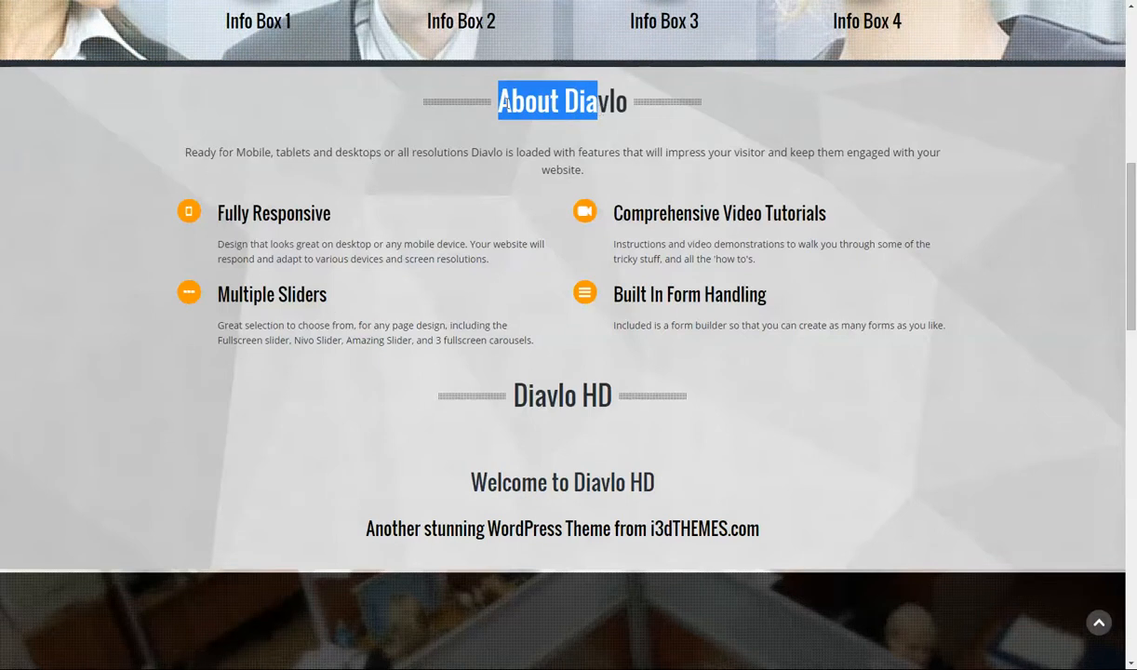
pyautogui.doubleClick(579, 104)
pyautogui.click(596, 156)
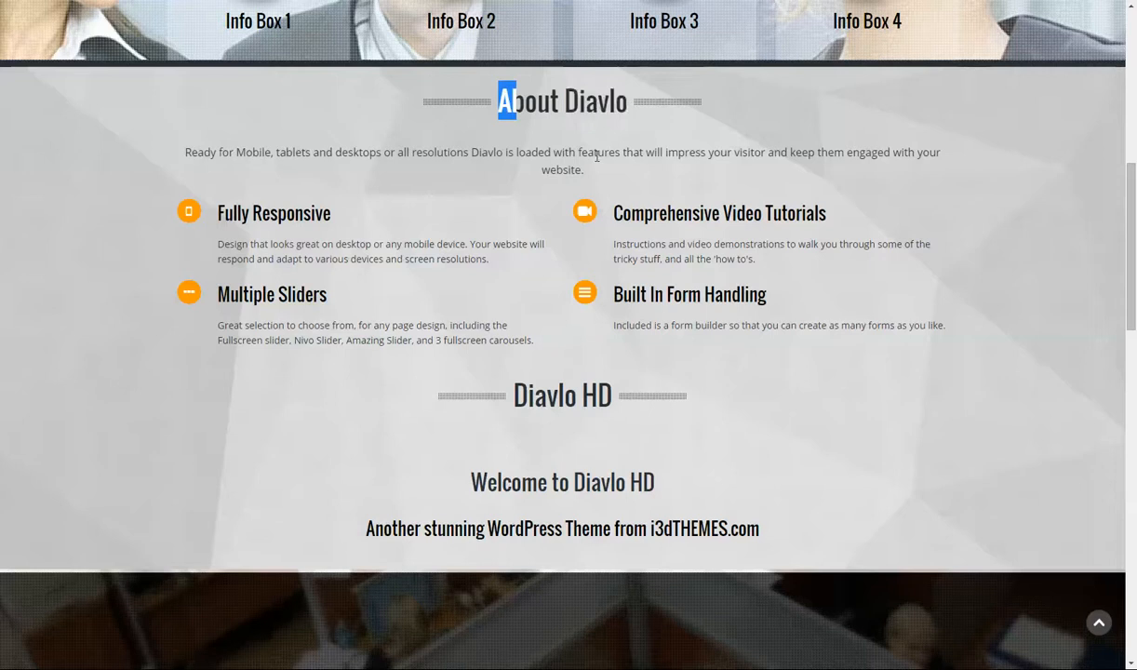
pyautogui.doubleClick(596, 154)
pyautogui.click(198, 149)
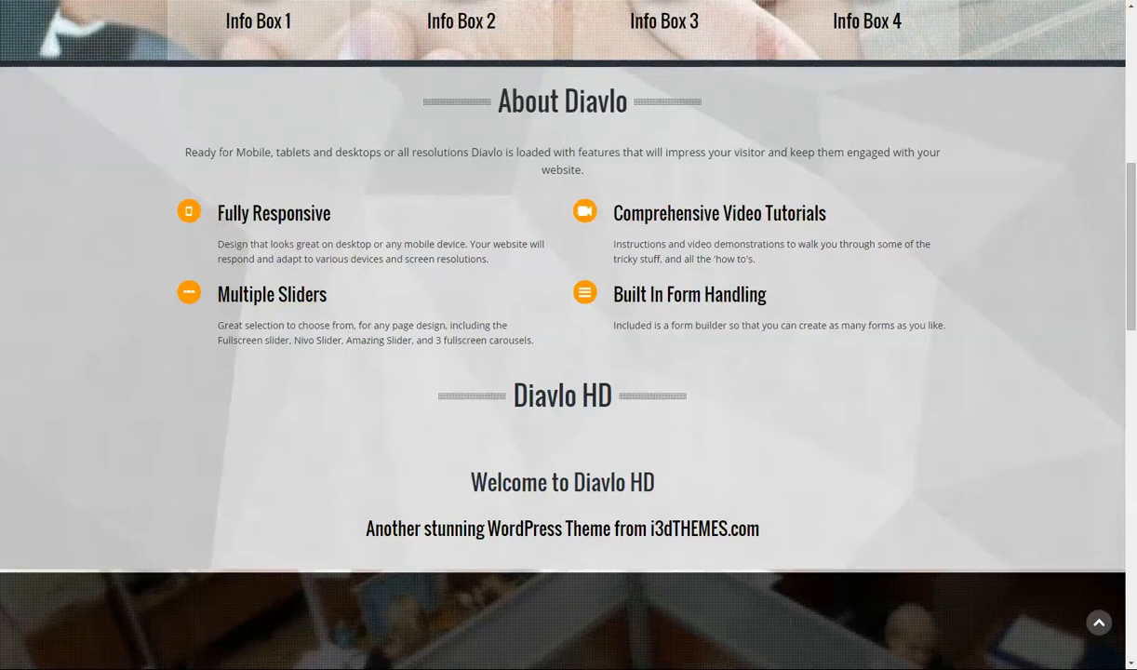
# Reload the home page and watch how the About Diavlo title and text animate into view.
pyautogui.press('F5')
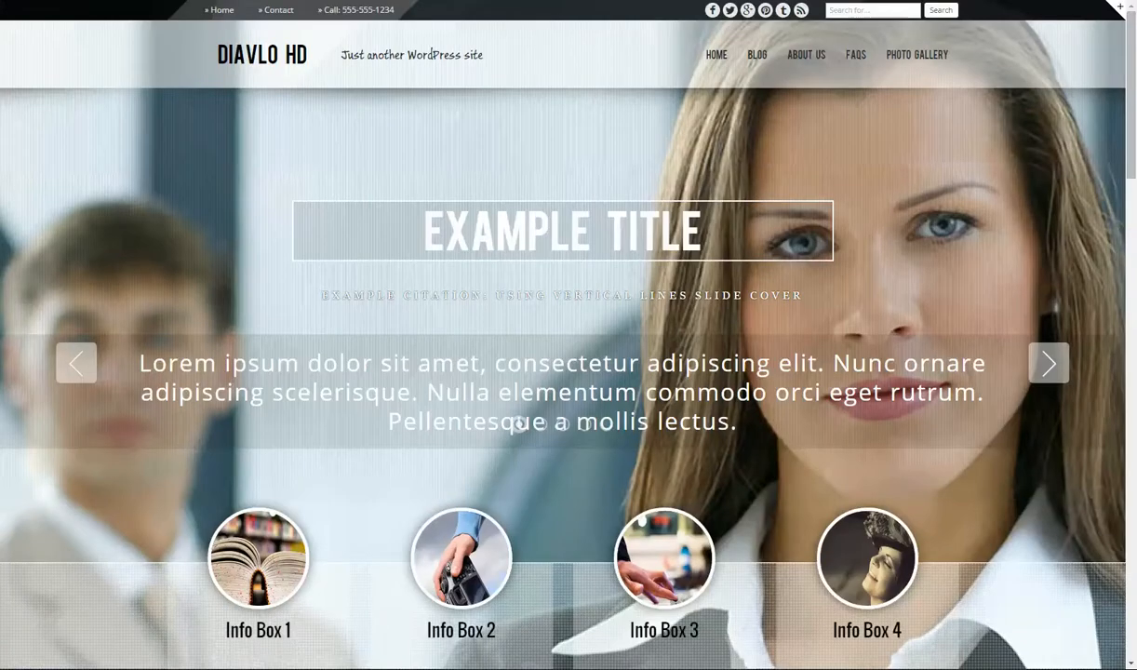
pyautogui.scroll(-2, 1005, 160)
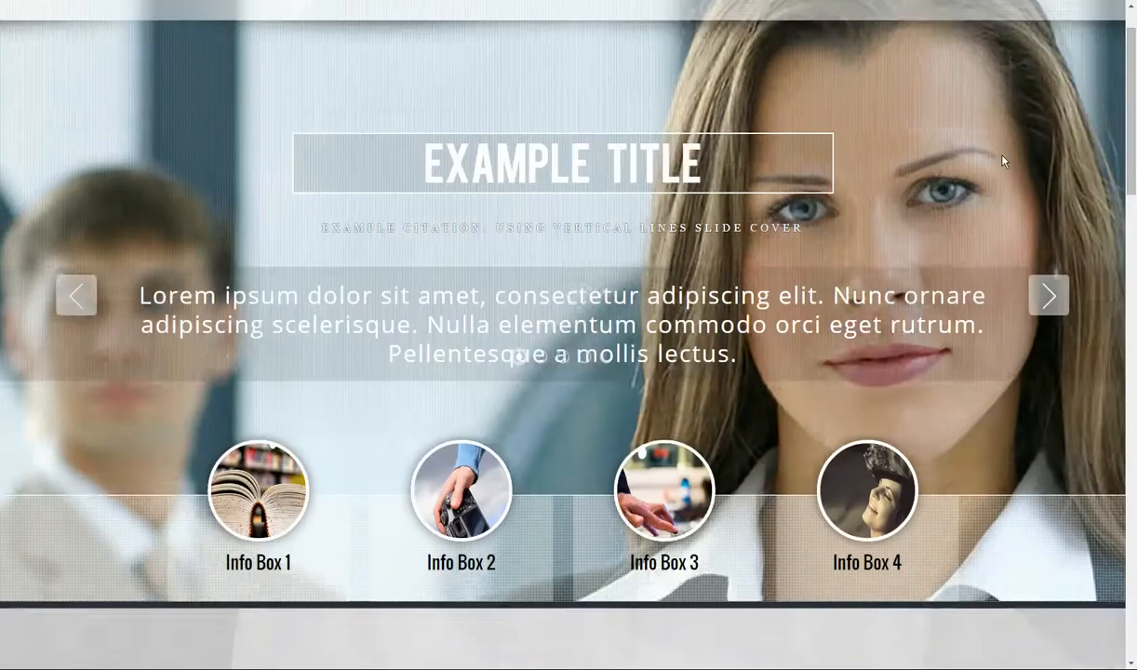
pyautogui.scroll(-2, 1004, 160)
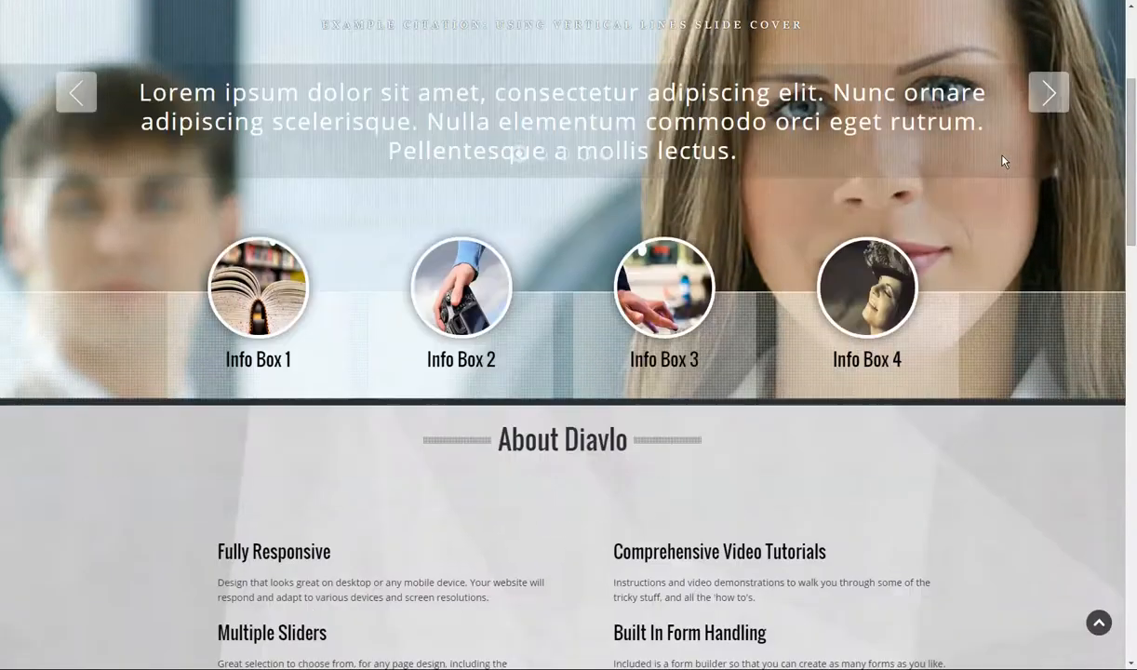
pyautogui.scroll(-1, 1003, 160)
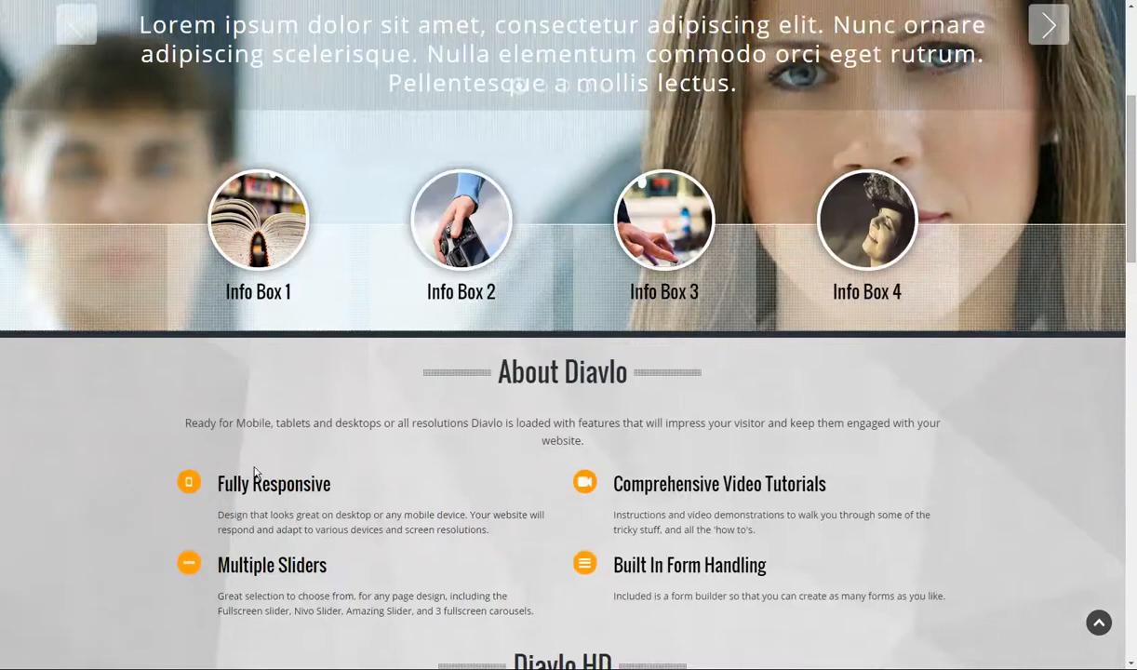